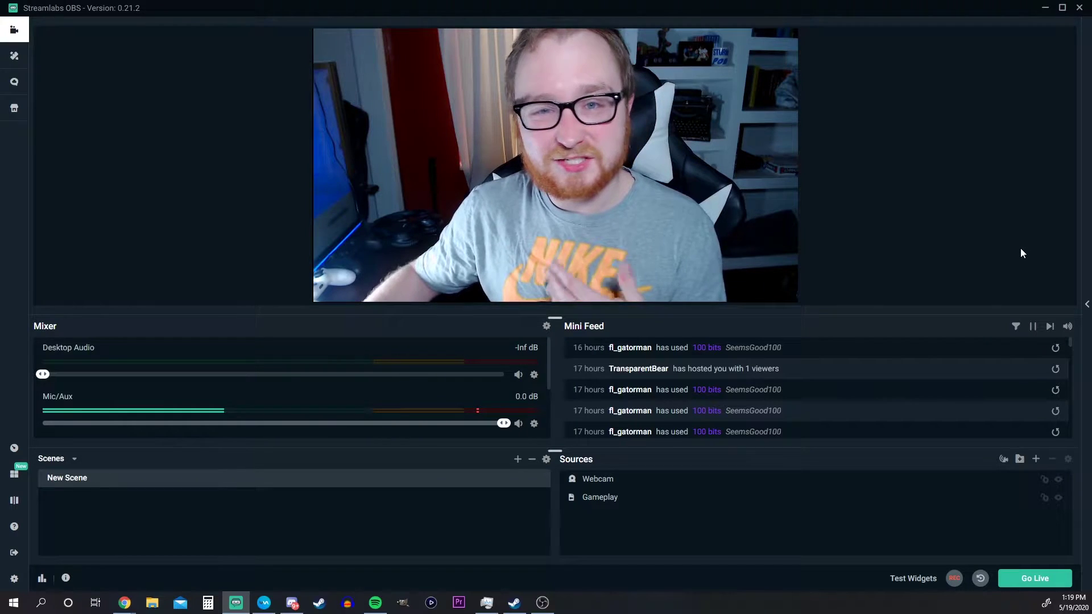
# Shrink the webcam into the top-right corner to reveal the gameplay, then restore it to full canvas size
pyautogui.click(767, 251)
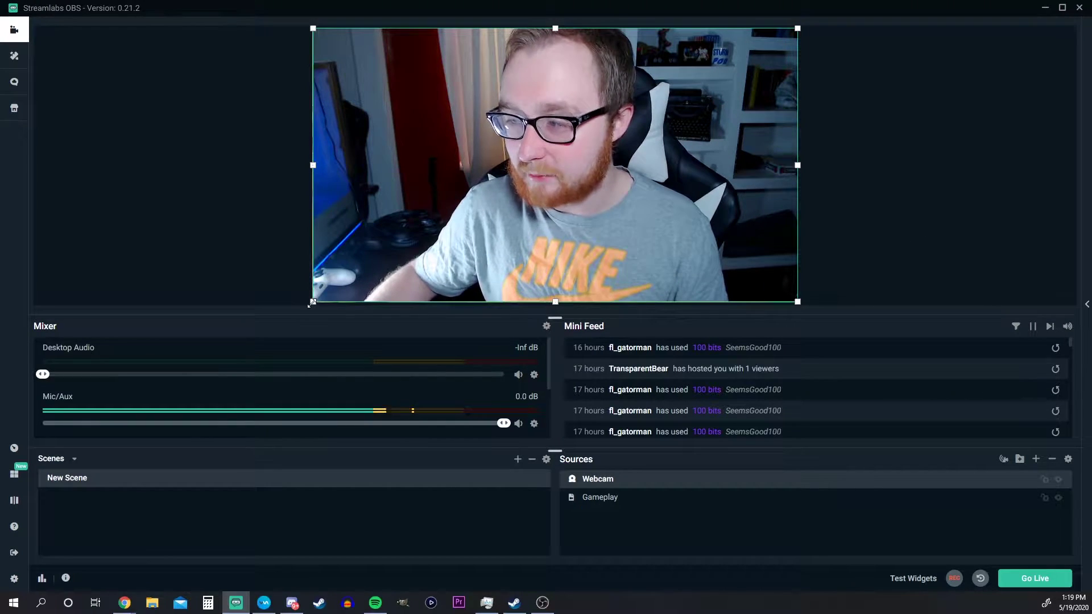
pyautogui.moveTo(312, 301); pyautogui.dragTo(629, 123)
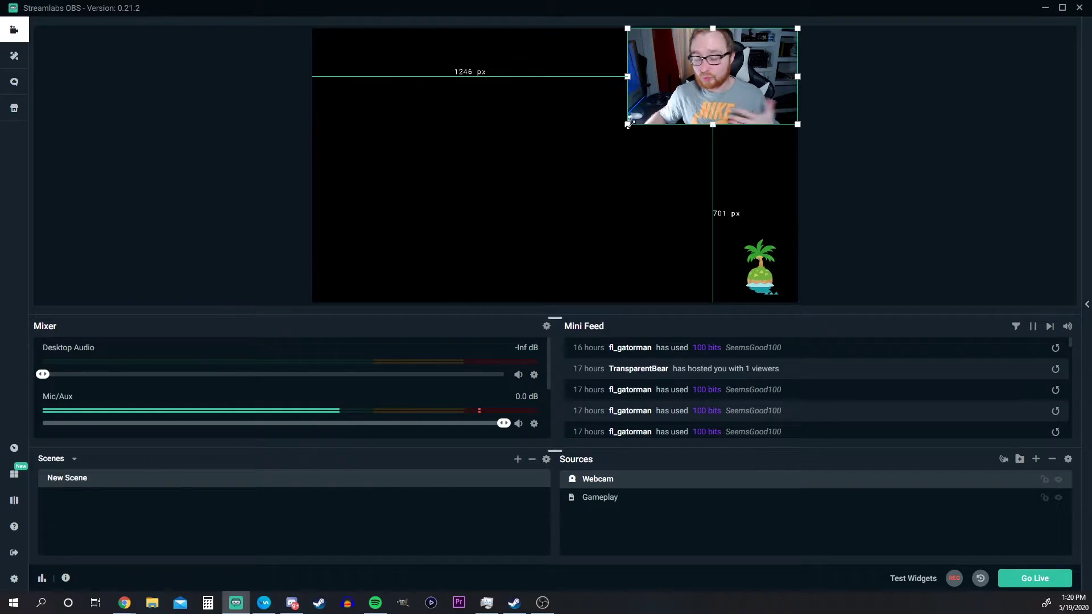
pyautogui.moveTo(627, 124); pyautogui.dragTo(310, 302)
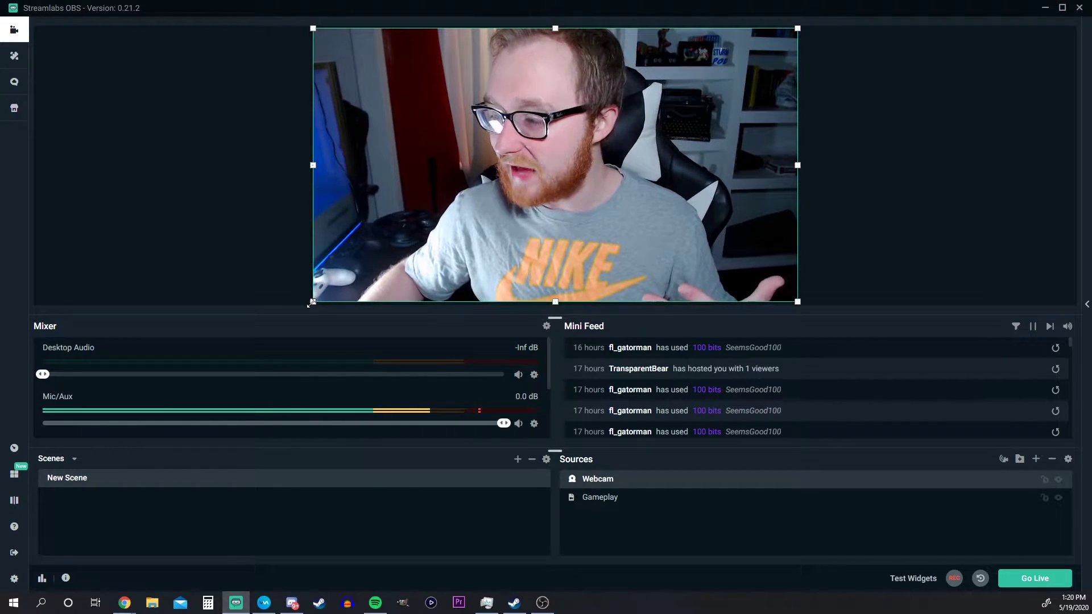
pyautogui.click(909, 268)
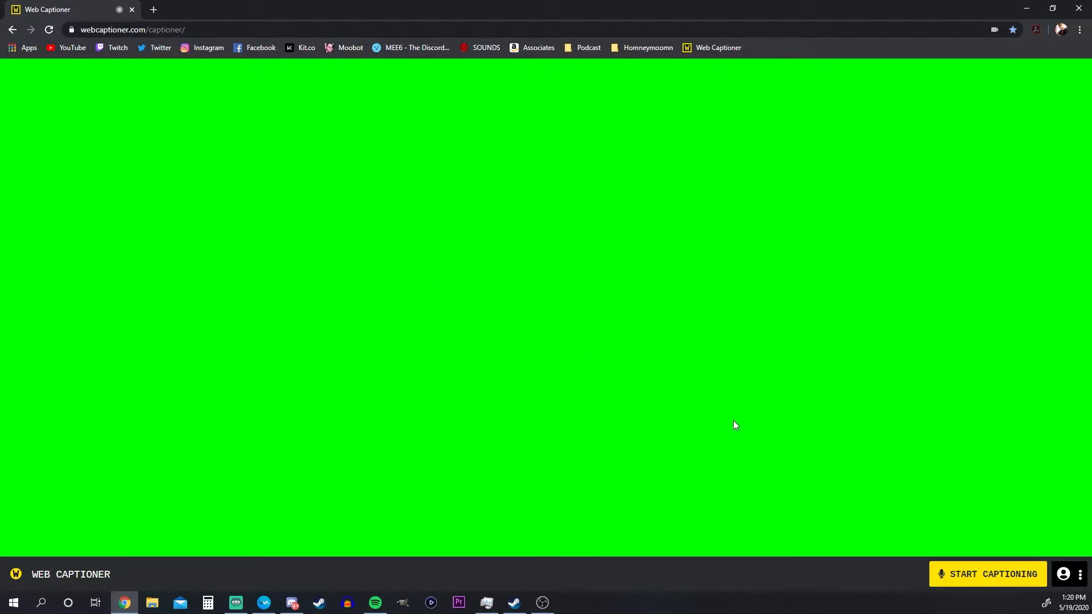
# Start live captioning on the green page, then open Settings from the bottom-right options menu
pyautogui.click(1003, 586)
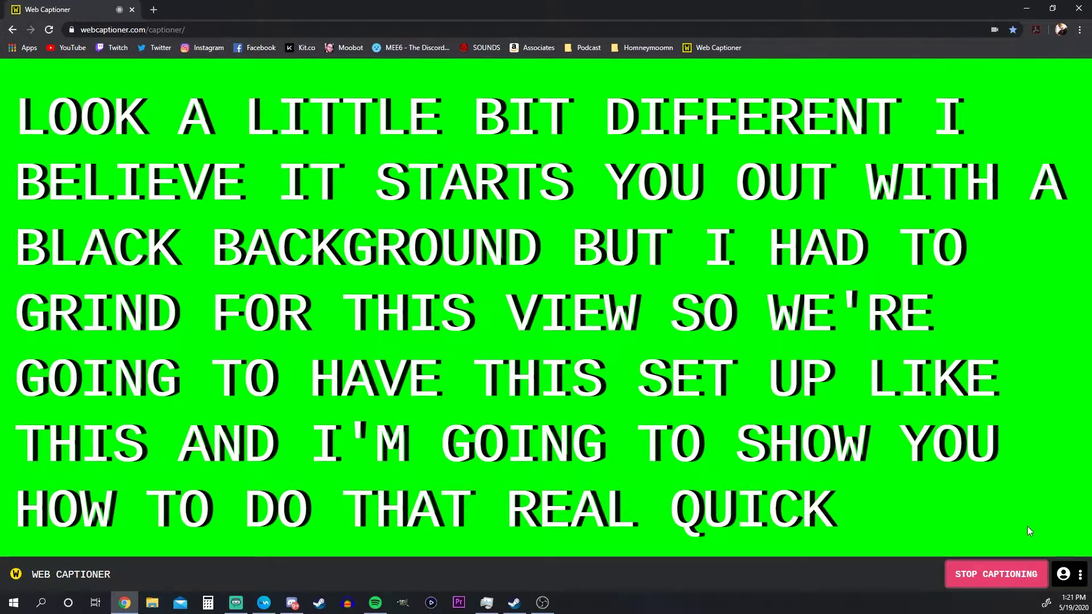
pyautogui.click(1079, 575)
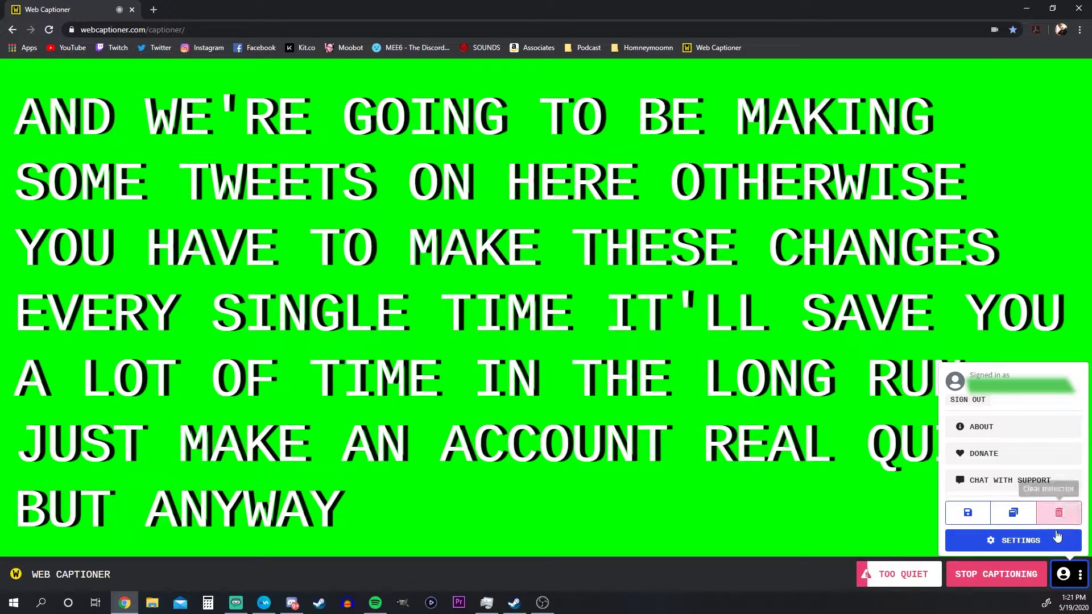
pyautogui.click(1041, 544)
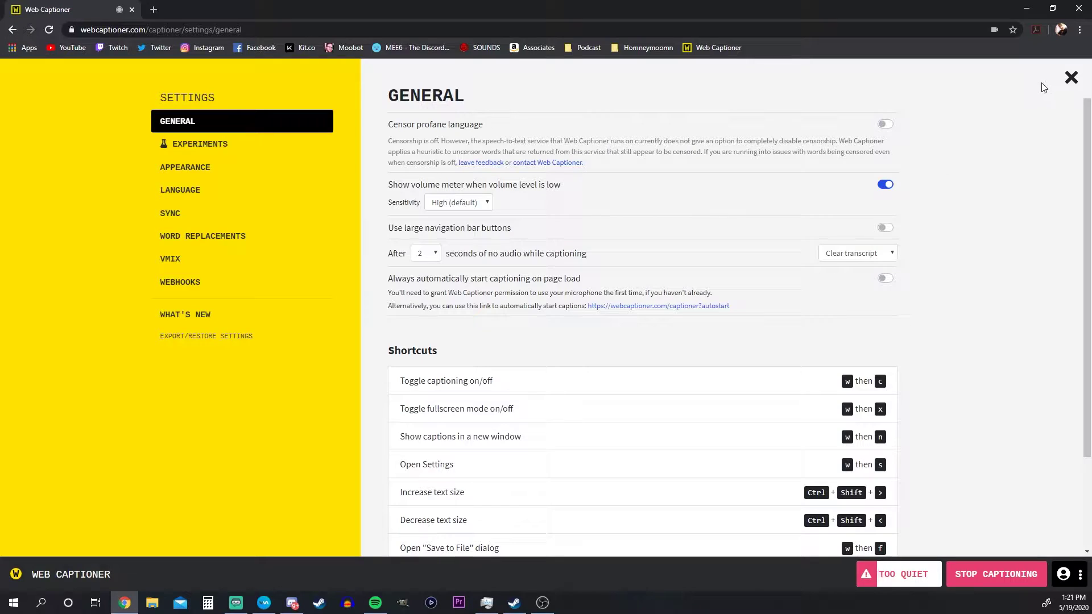
# Reopen settings on the Appearance section, showing the green RGB (0, 255, 0) background and black text shadow
pyautogui.click(1061, 77)
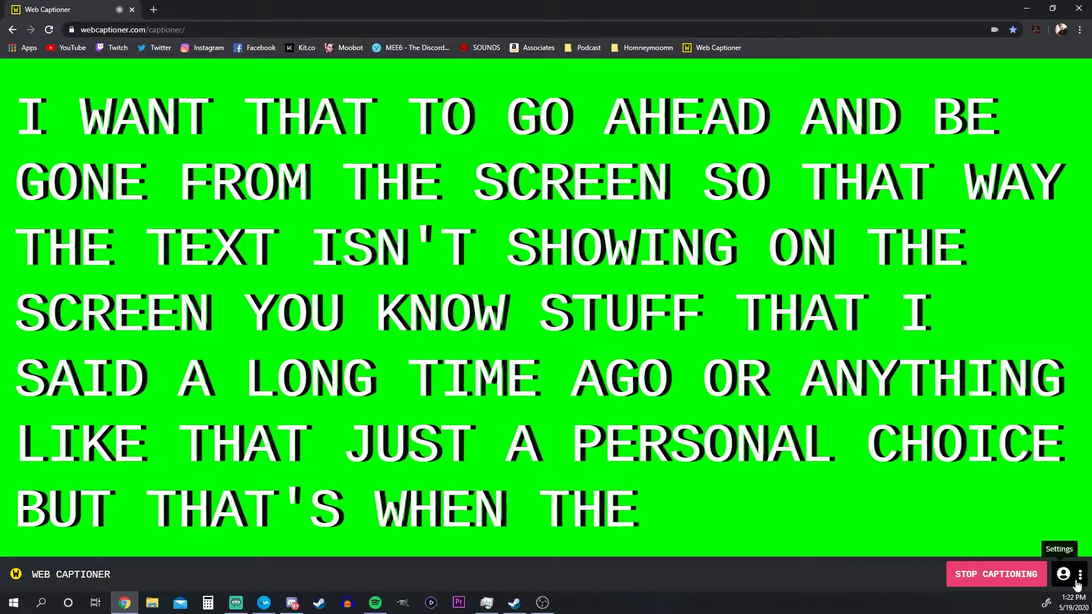
pyautogui.click(1077, 577)
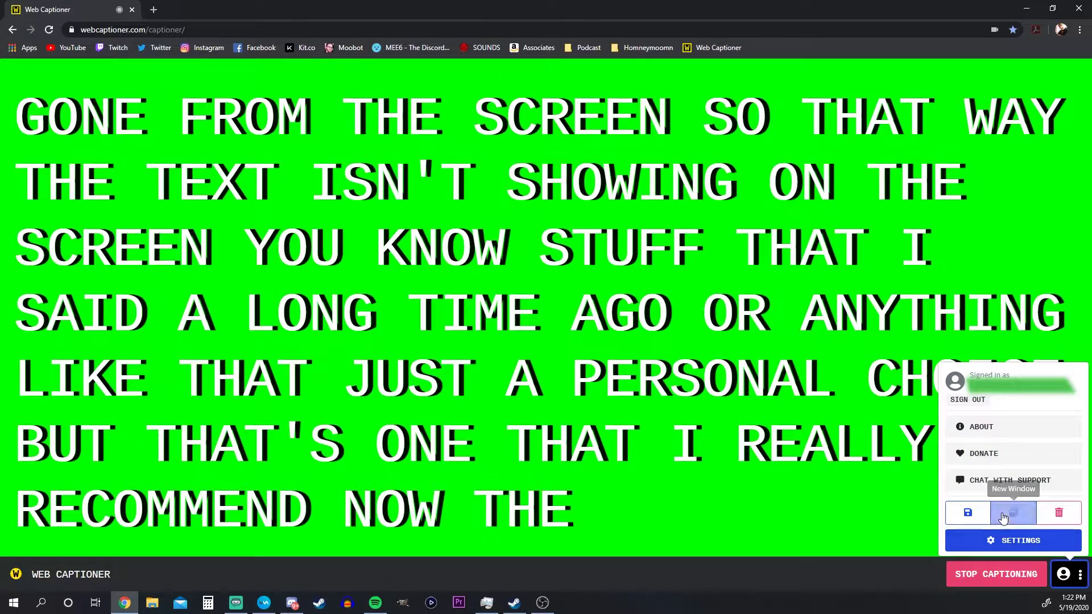
pyautogui.click(1026, 542)
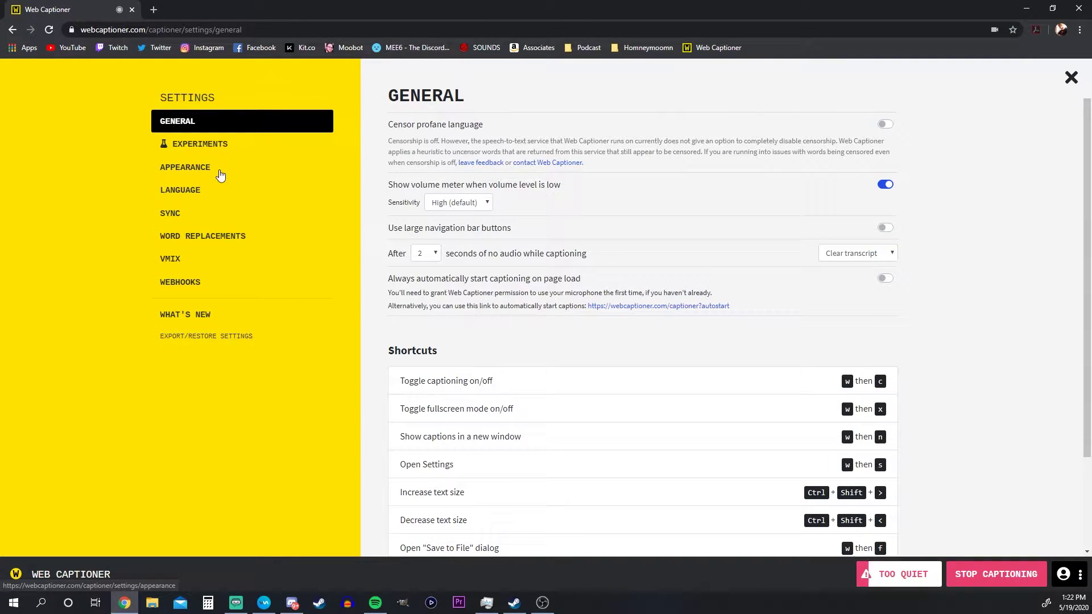
pyautogui.click(193, 174)
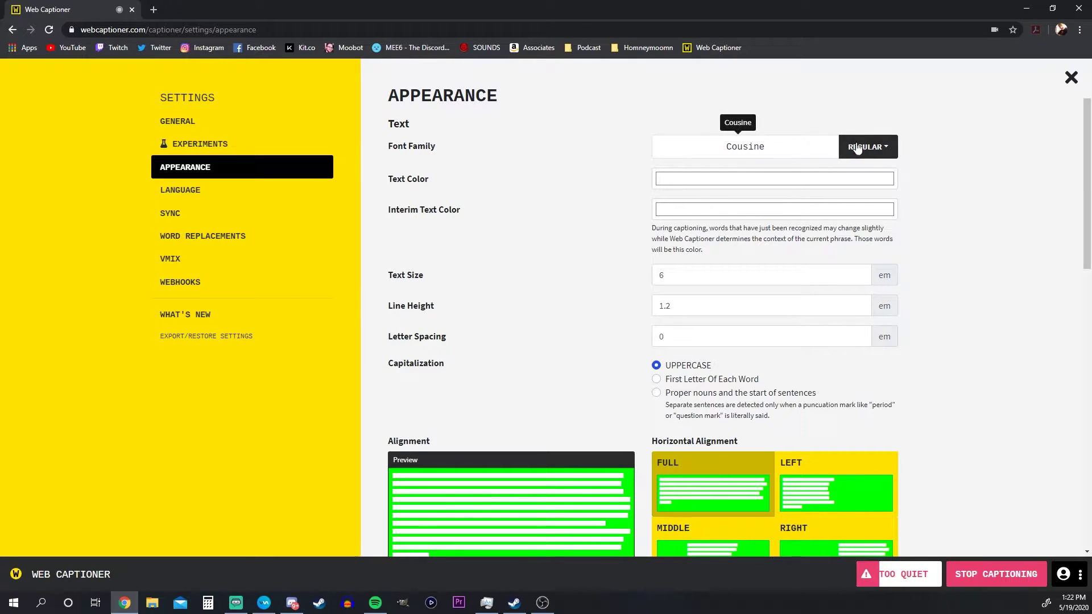
pyautogui.scroll(-6, 520, 297)
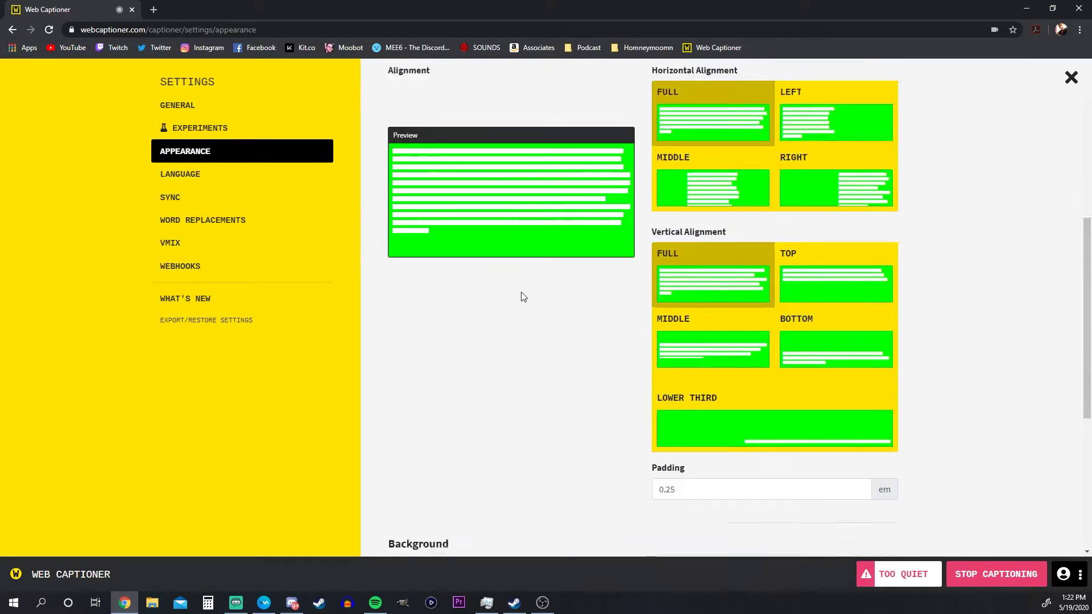
pyautogui.scroll(-5, 520, 295)
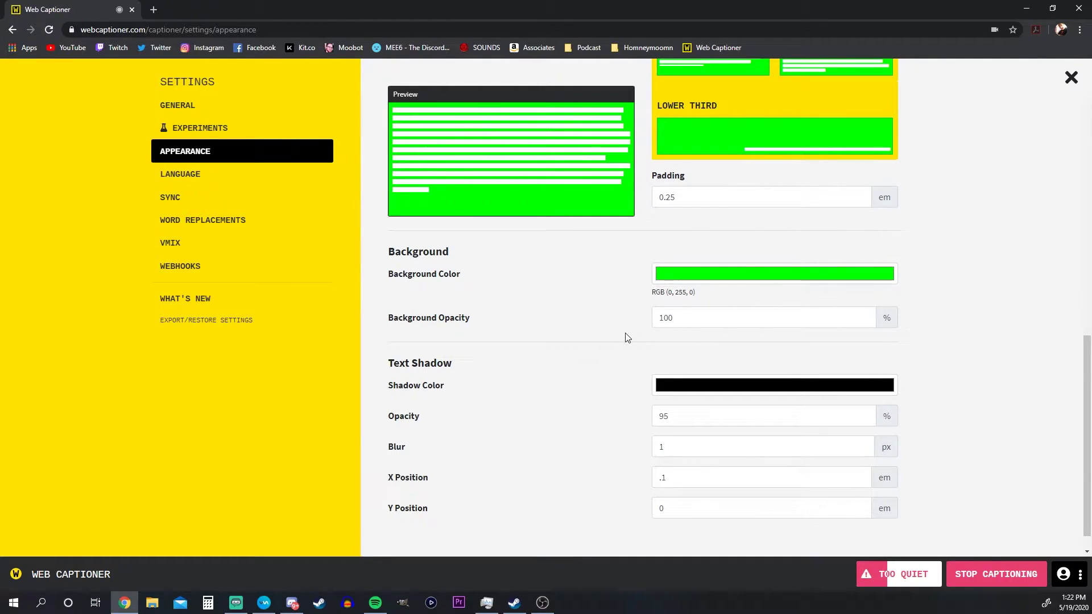
pyautogui.click(730, 286)
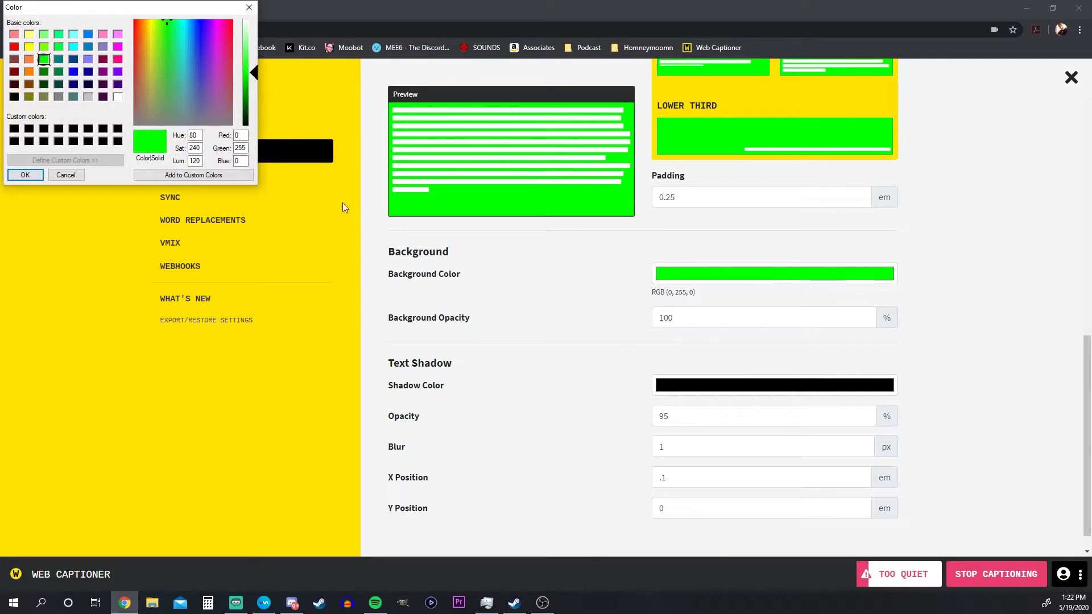
pyautogui.moveTo(127, 14); pyautogui.dragTo(223, 109)
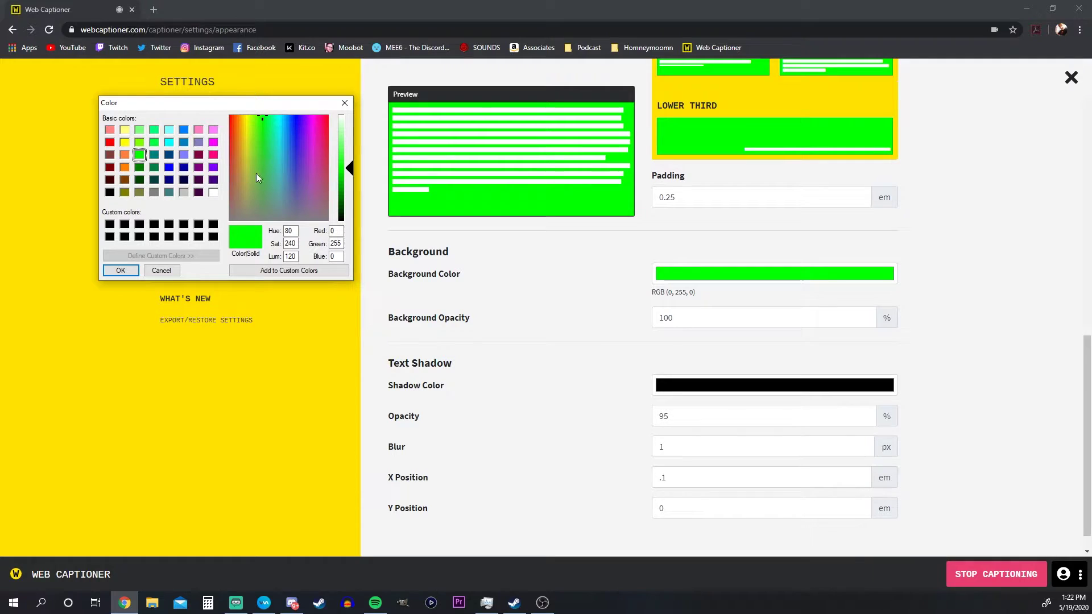
pyautogui.click(345, 107)
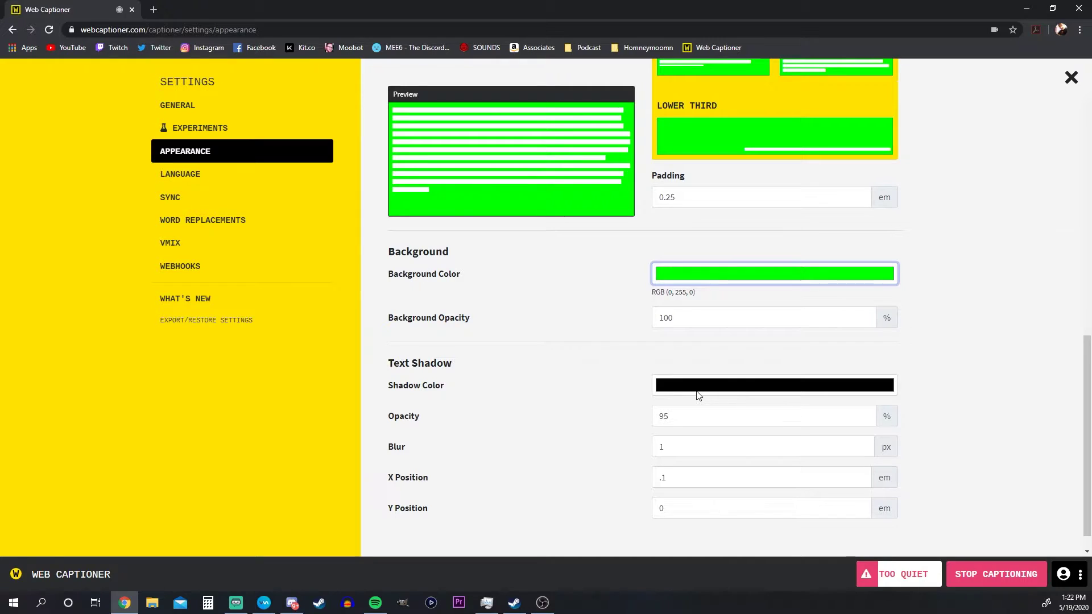
# Close settings, pop the captions into a New Window, and return to Streamlabs OBS
pyautogui.scroll(-1, 694, 392)
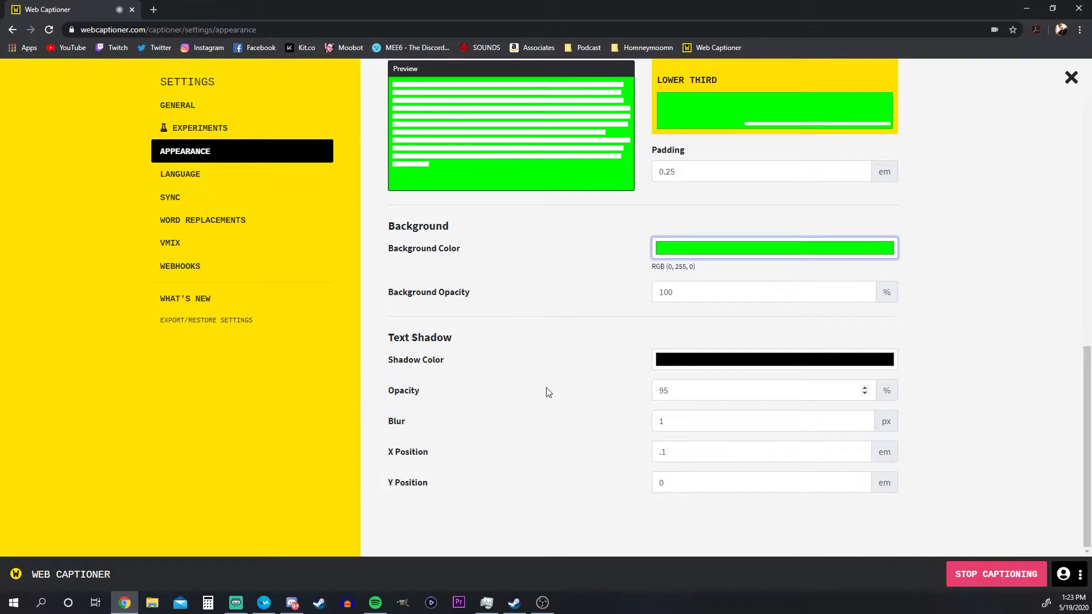
pyautogui.scroll(10, 547, 392)
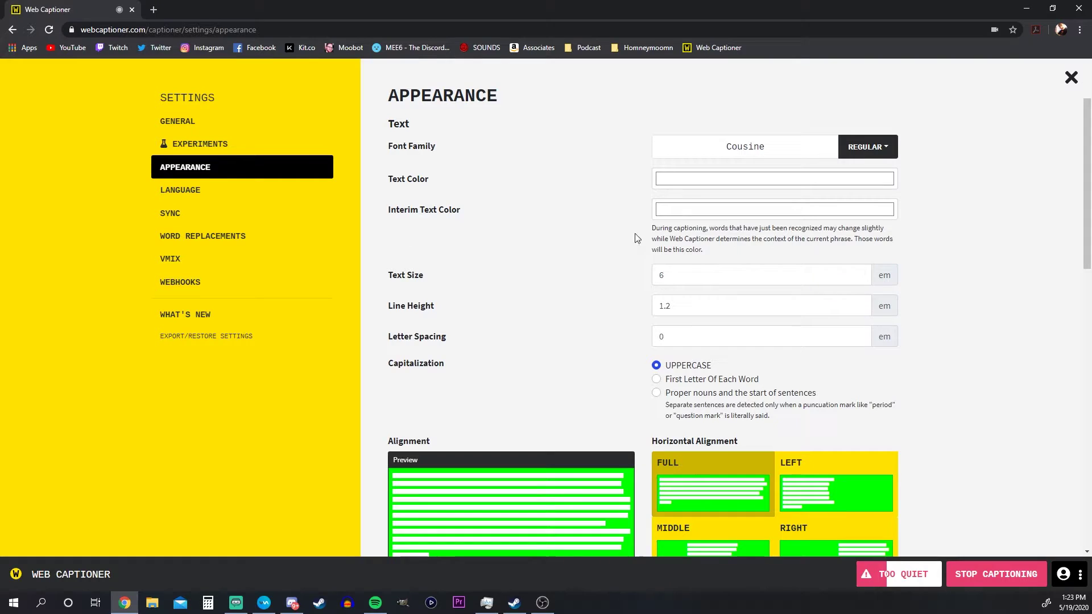
pyautogui.click(1072, 77)
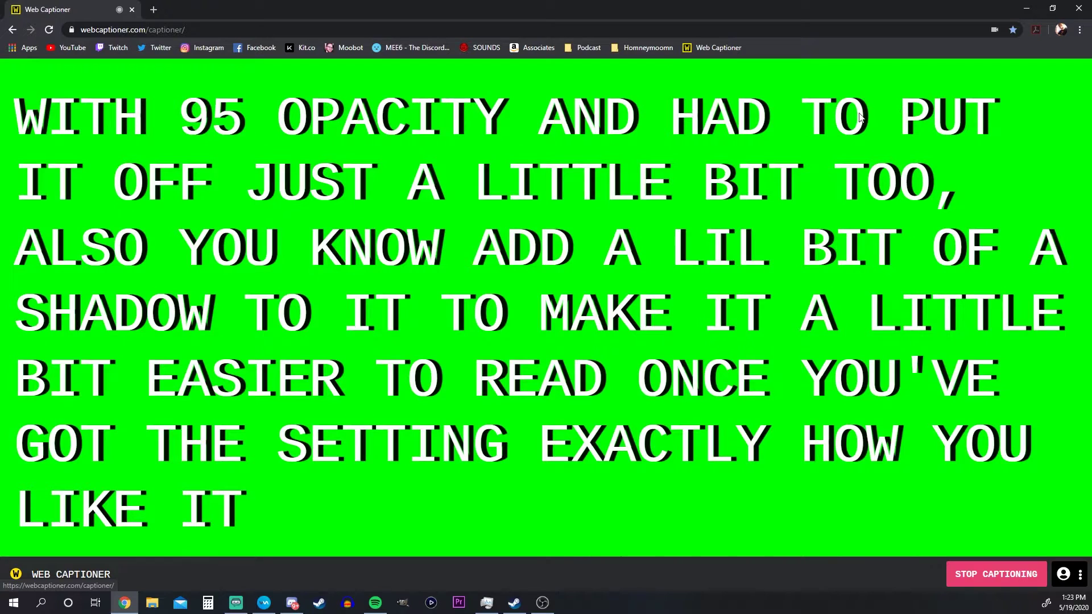
pyautogui.click(1079, 580)
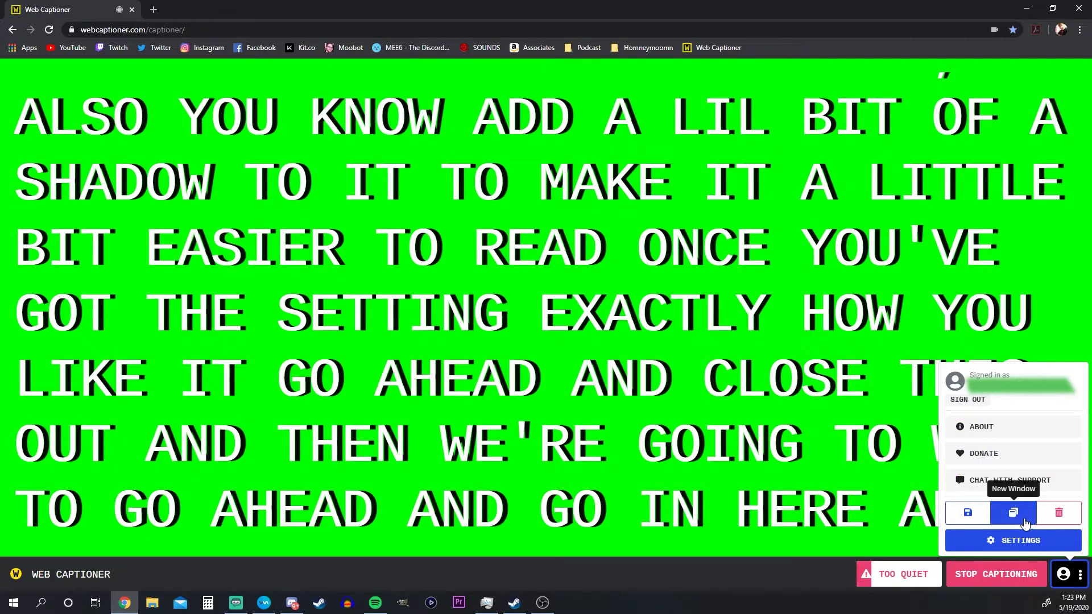
pyautogui.click(1021, 522)
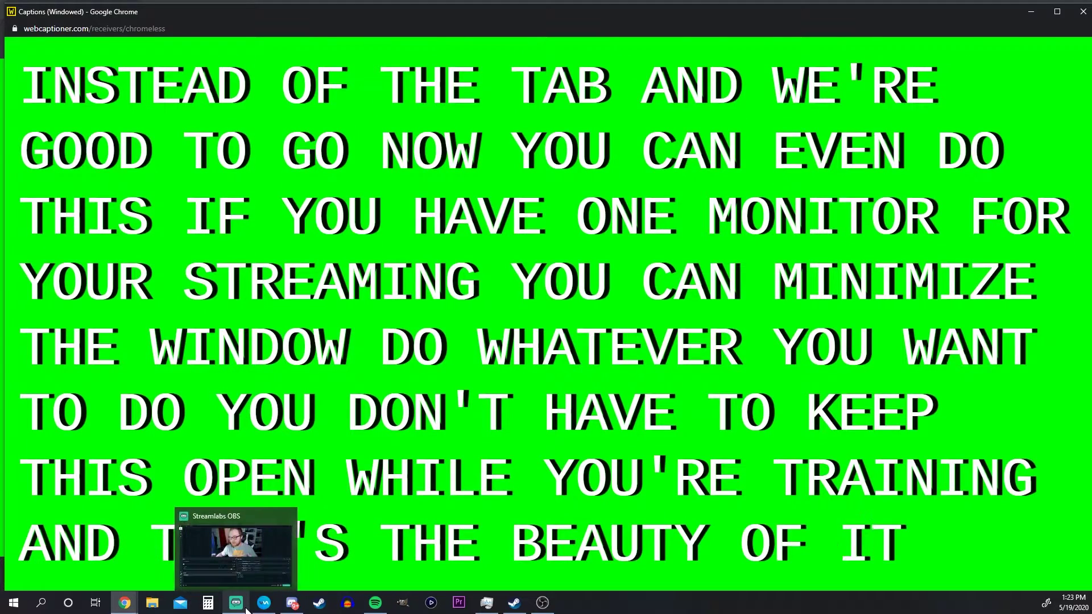
pyautogui.click(256, 587)
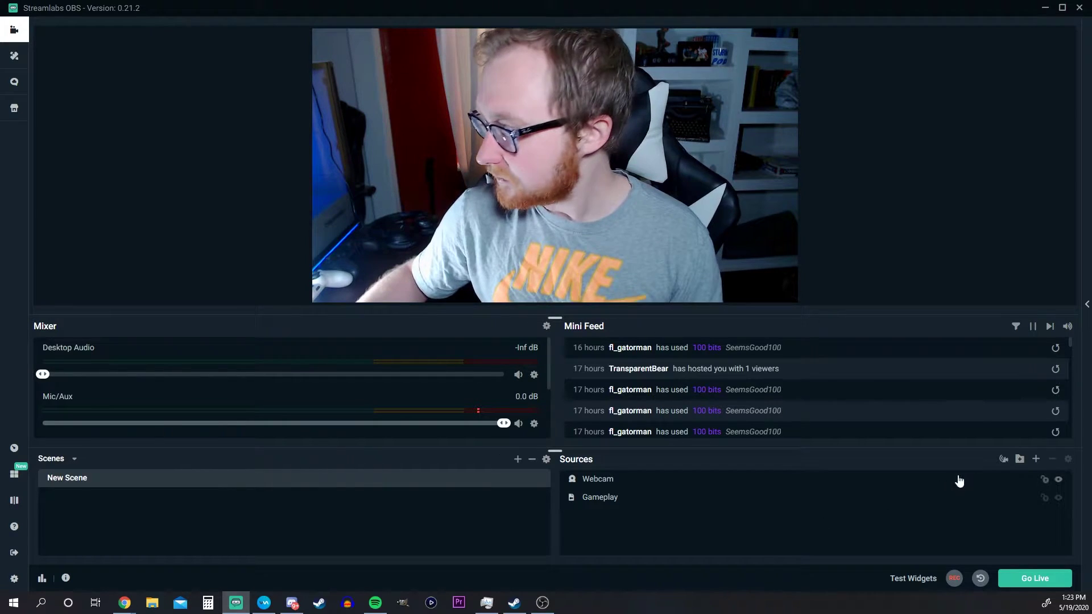
# Add a Window Capture source that captures the Captions (Windowed) window
pyautogui.click(1035, 459)
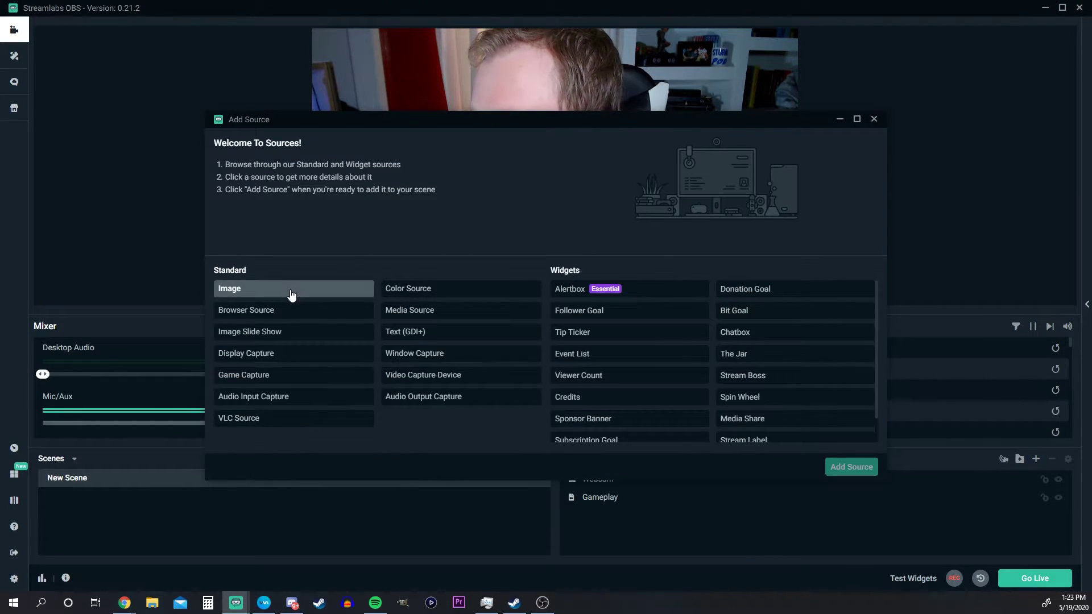
pyautogui.click(417, 353)
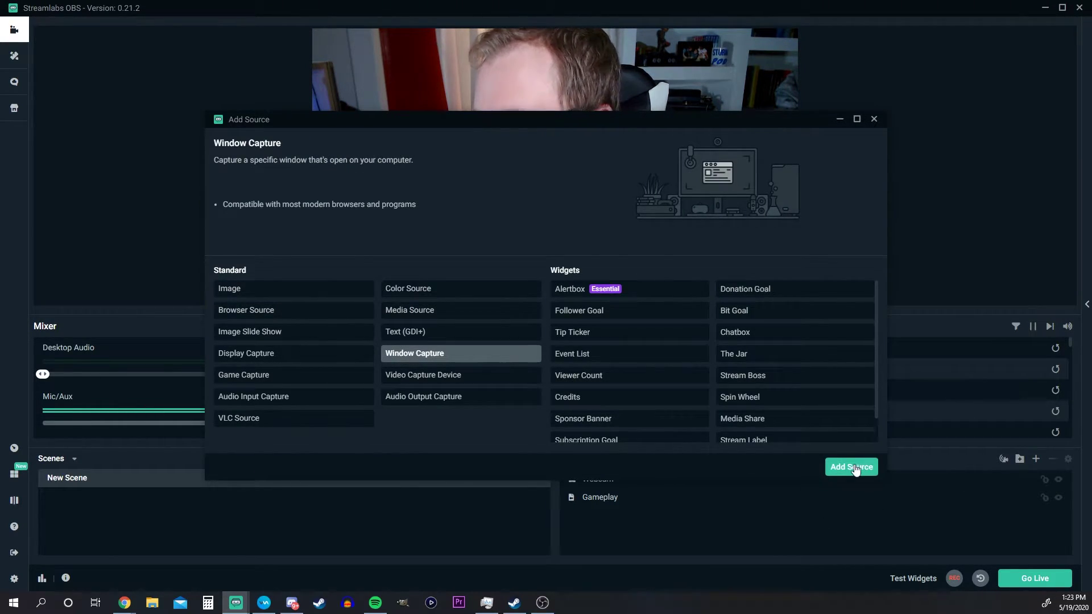
pyautogui.click(849, 467)
pyautogui.click(697, 374)
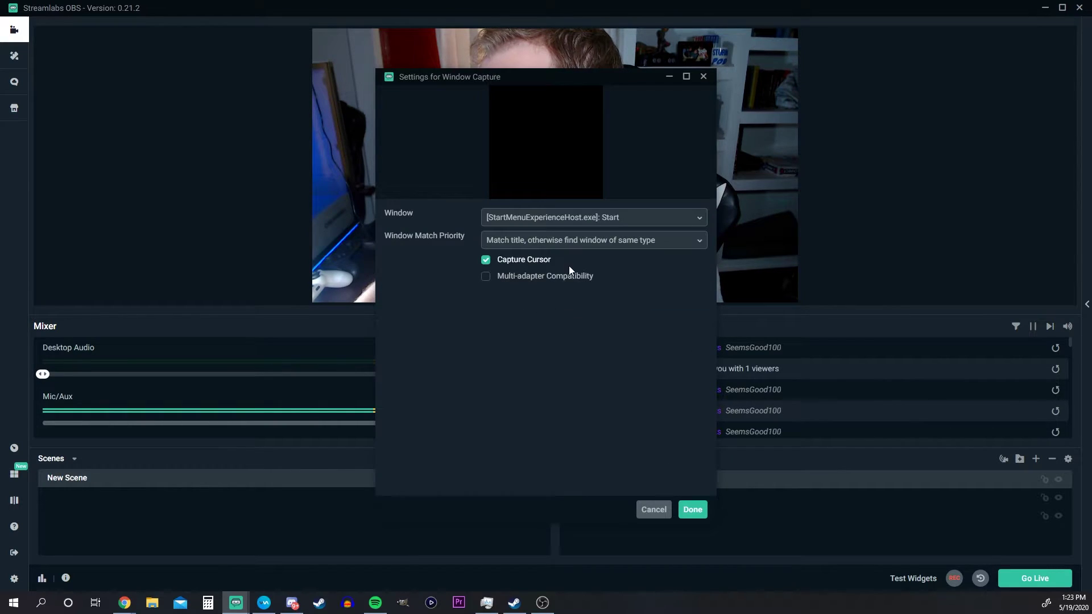
pyautogui.click(542, 222)
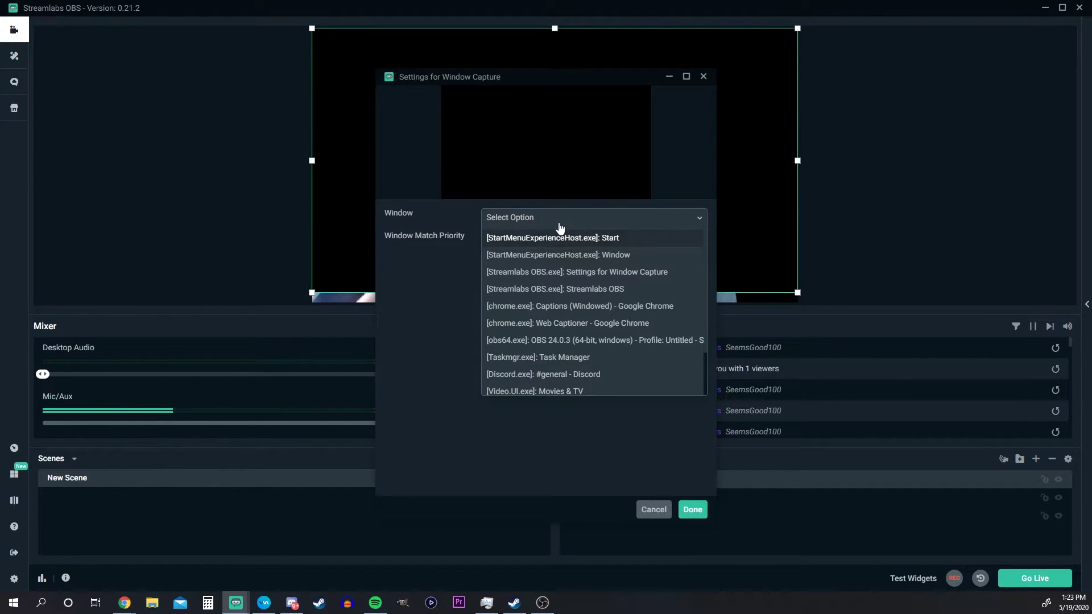
pyautogui.click(573, 307)
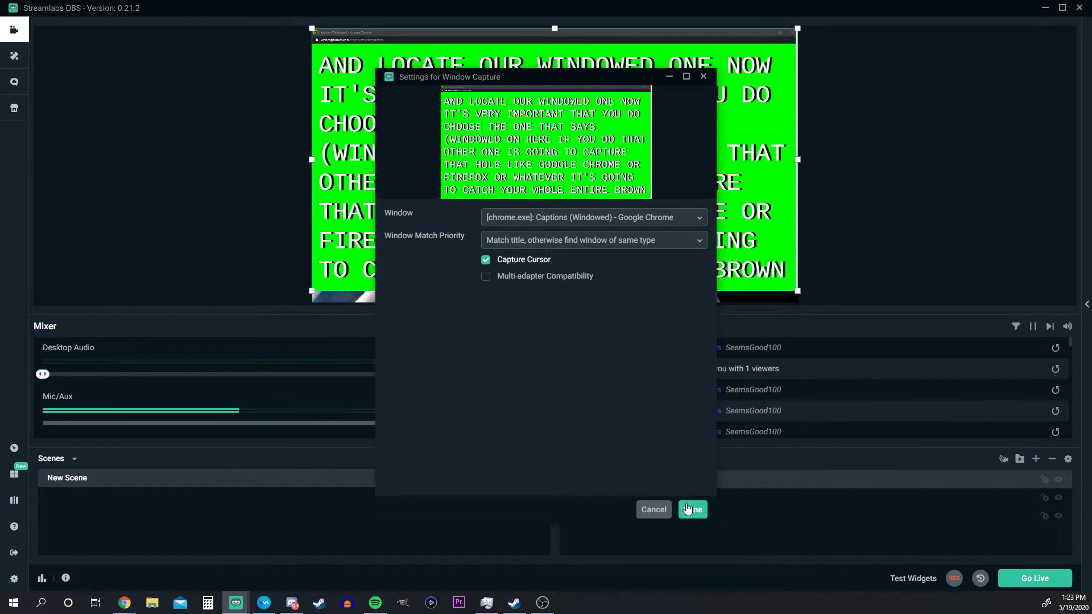
# Confirm the Window Capture settings with Done
pyautogui.click(692, 510)
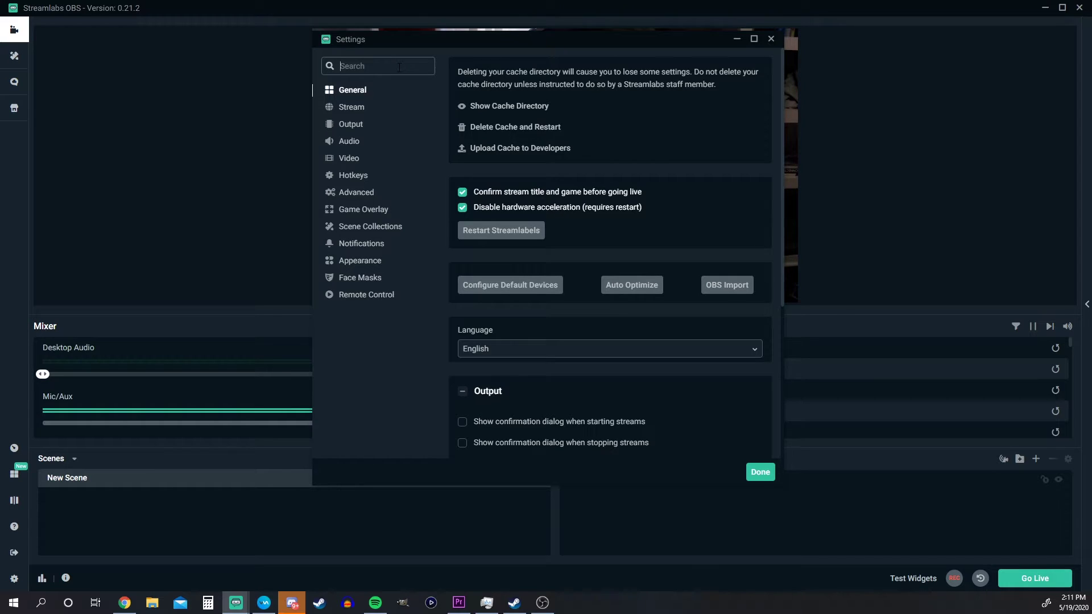
# Search 'hardware' in Streamlabs settings, then 'hardwa' in Chrome settings, to find hardware acceleration
pyautogui.write('hardw')
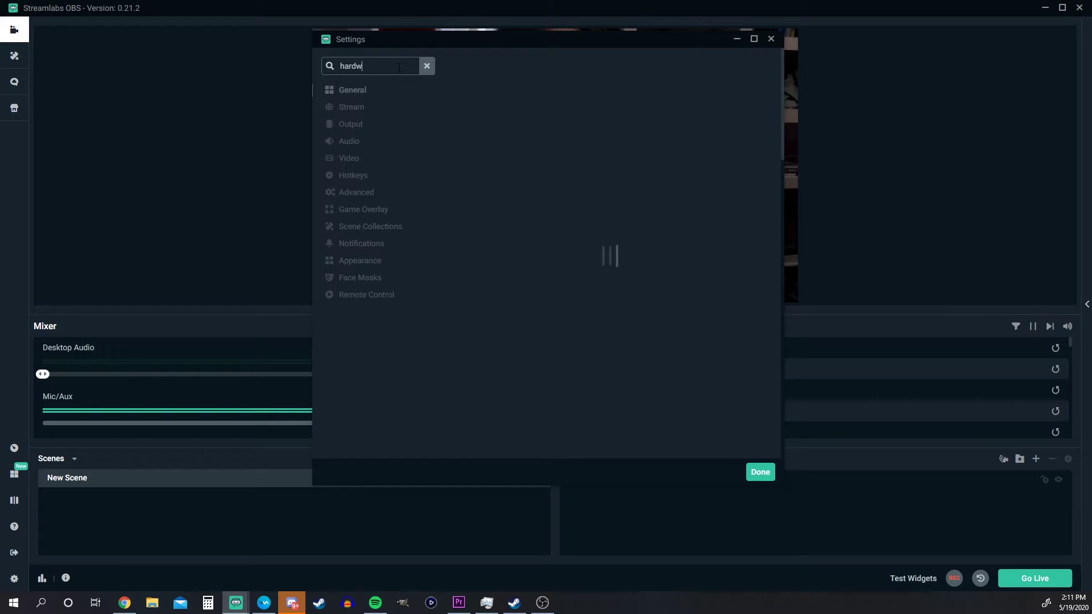
pyautogui.write('are')
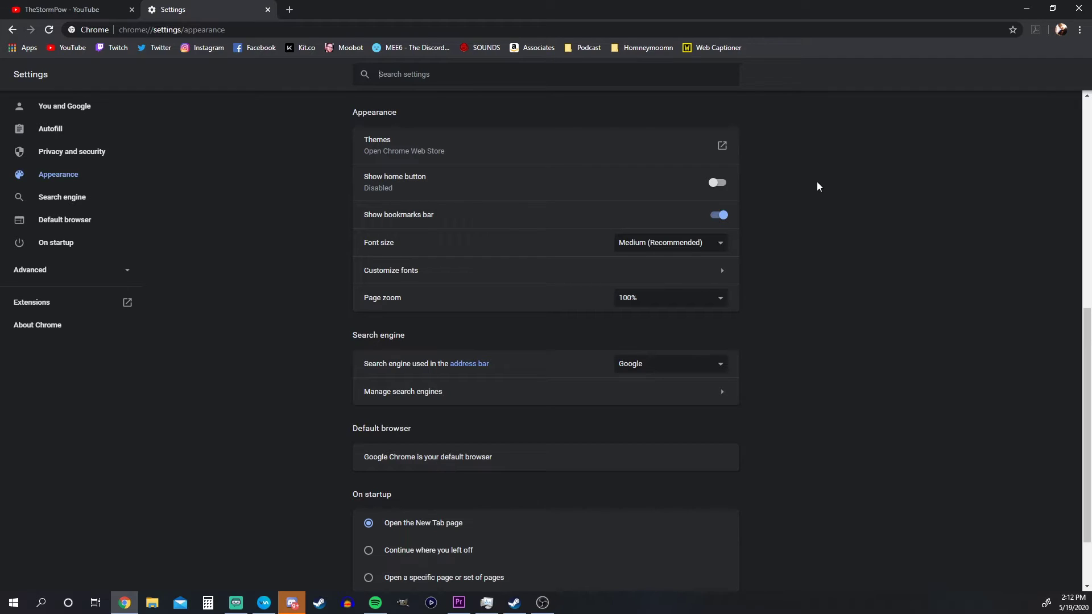
pyautogui.write('hardwa')
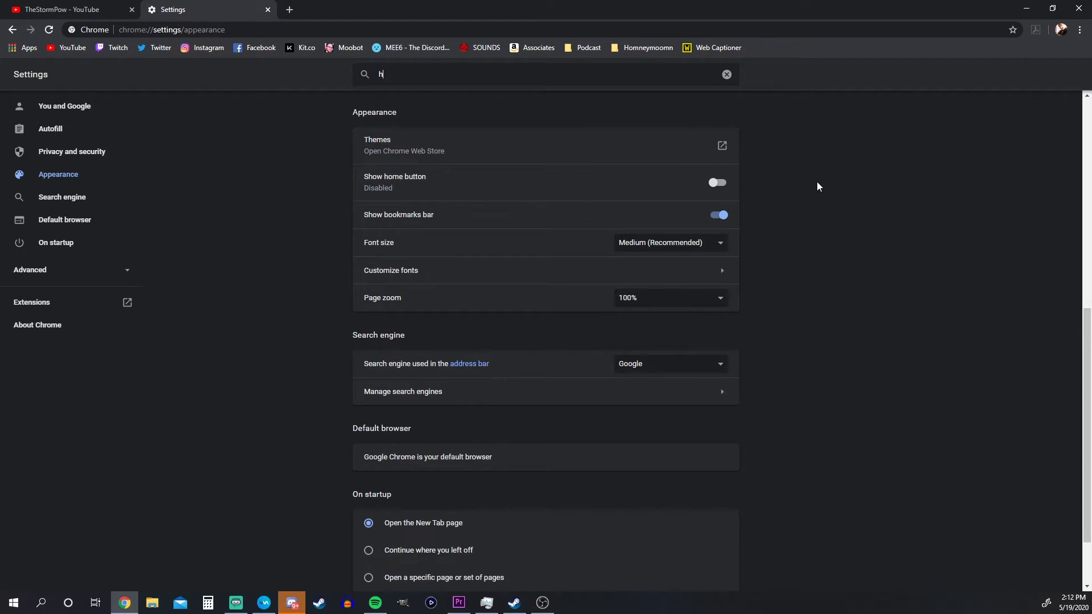